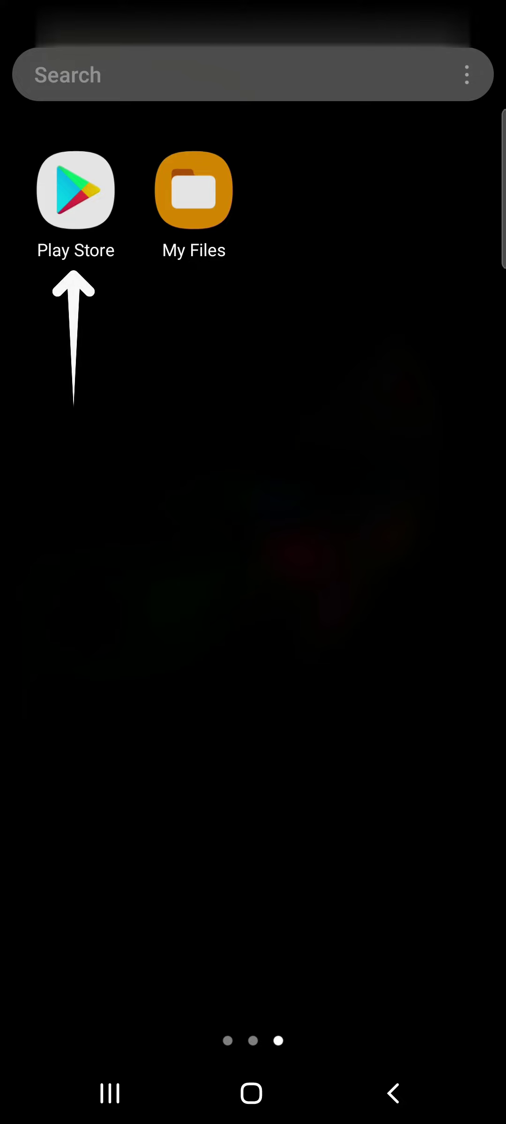
- Launch Google Play Store and decline the Play Pass free-trial offer with 'Not now'
click(76, 189)
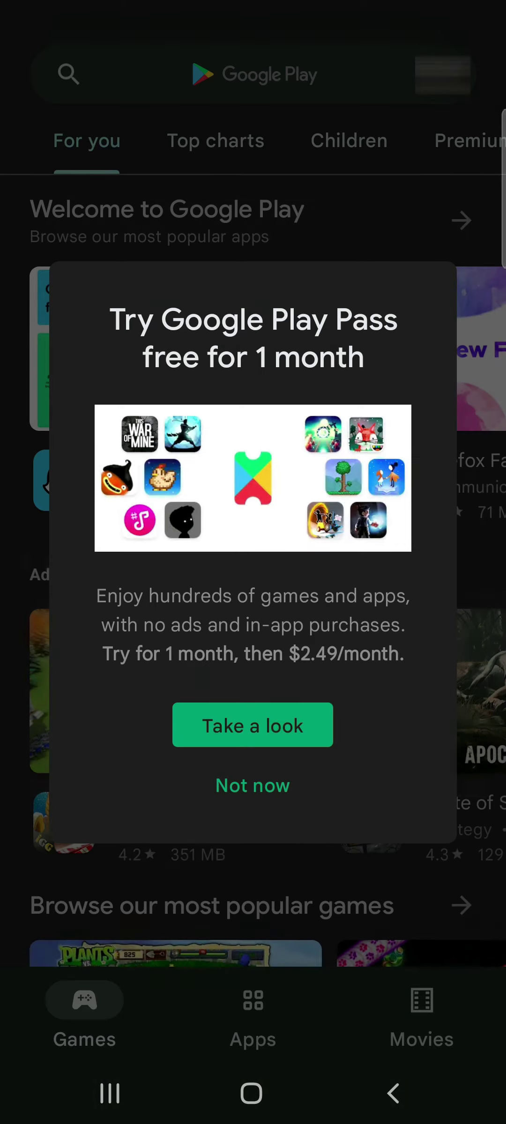
click(261, 781)
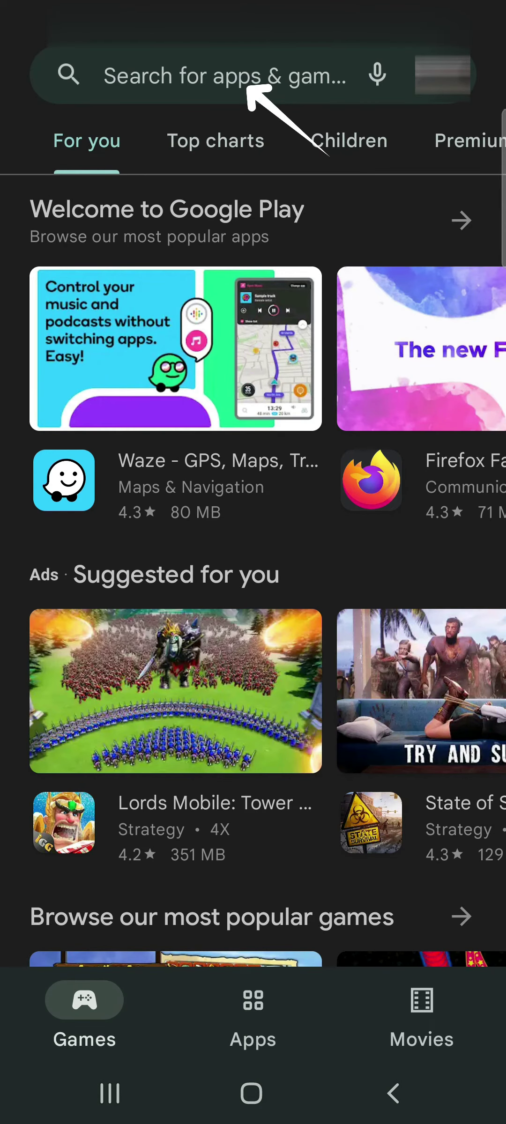
- Search the store for 'instagram' so the Instagram app appears first in results
click(147, 76)
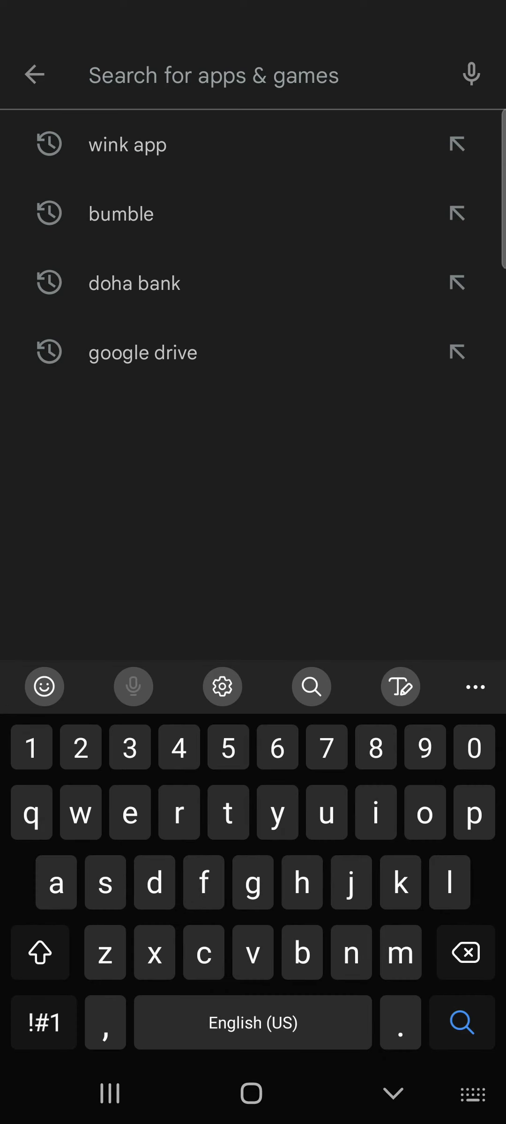
text(instagram)
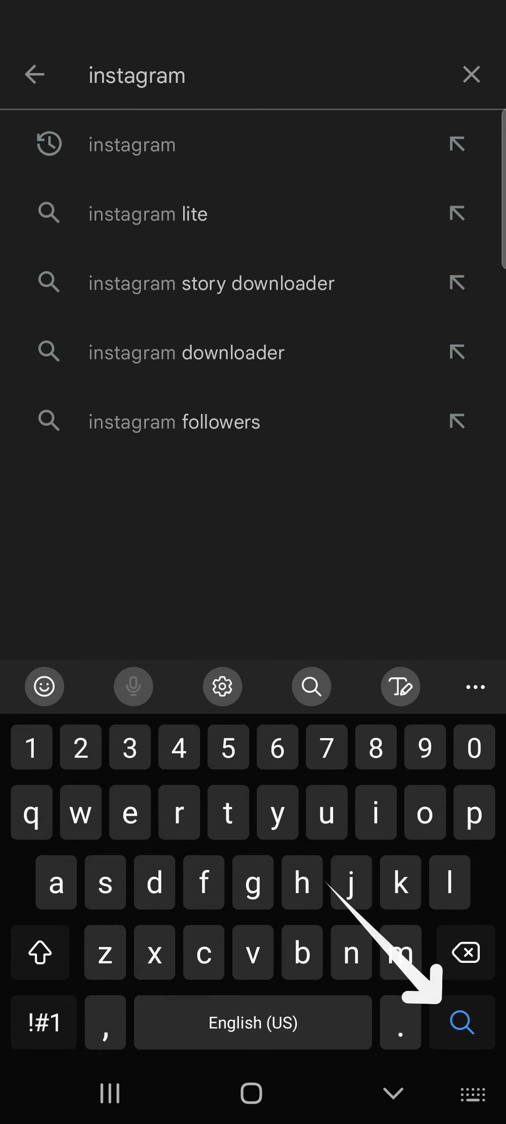
key(Return)
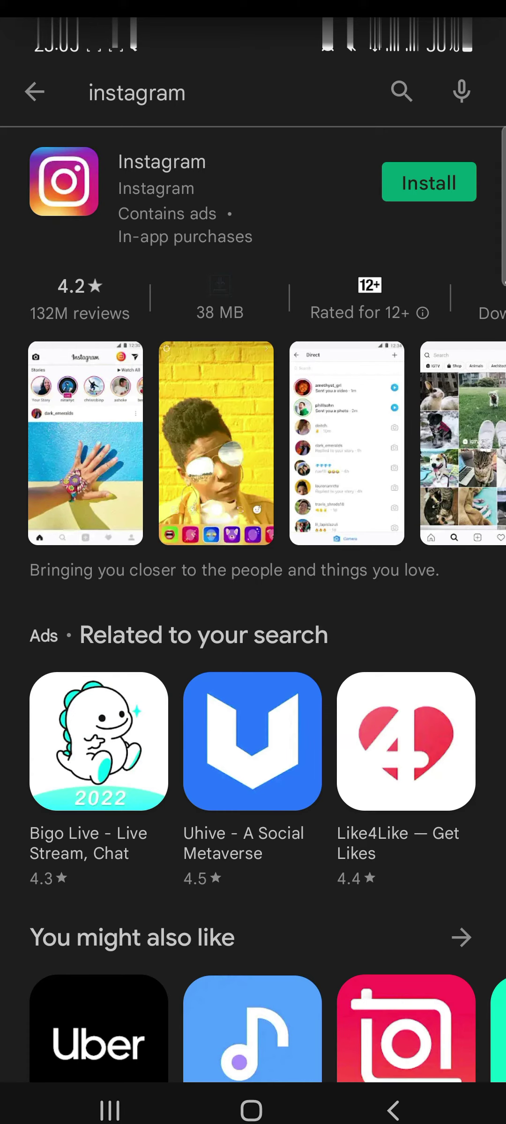
- Install Instagram from the results and tap Open once installation finishes
click(428, 183)
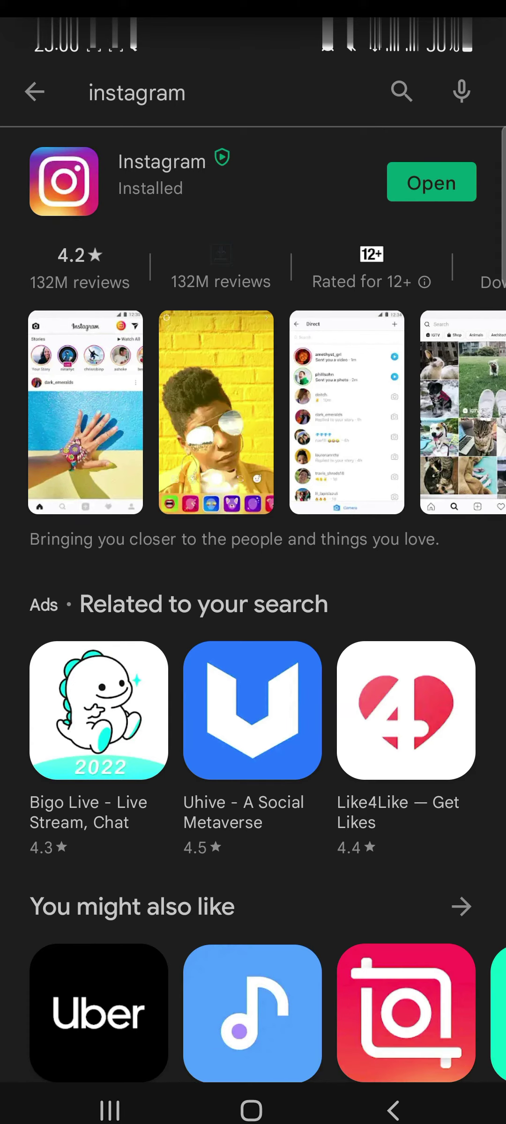
click(465, 185)
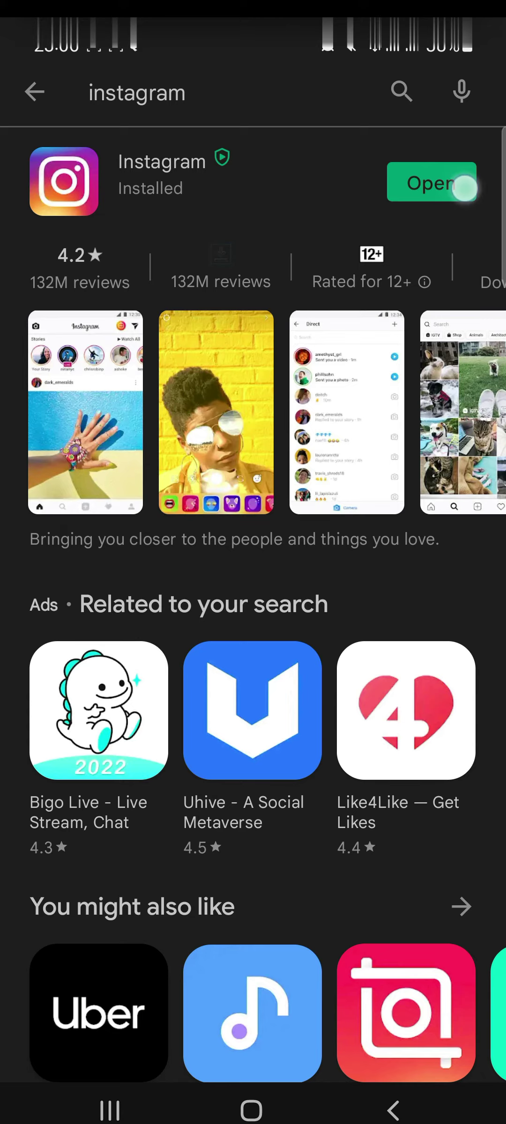